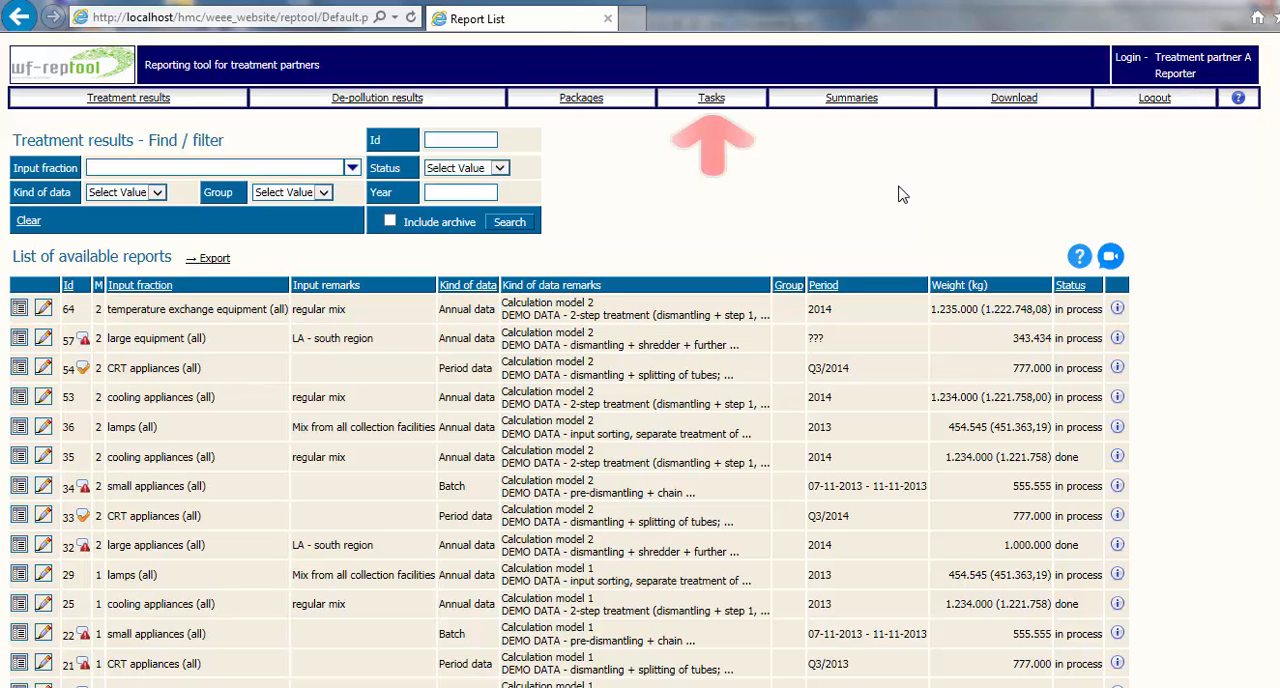
Step: Open the list of tasks, view the treatment page of task 17 and return to the list
left_click(711, 98)
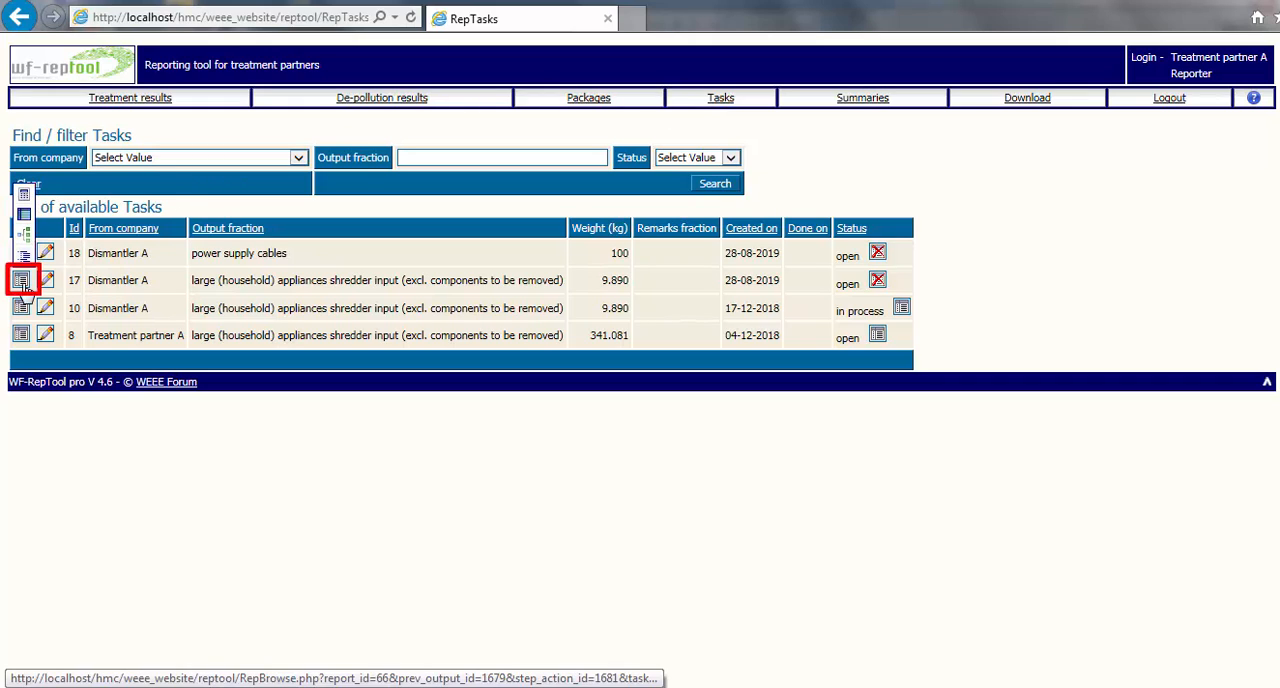
left_click(22, 281)
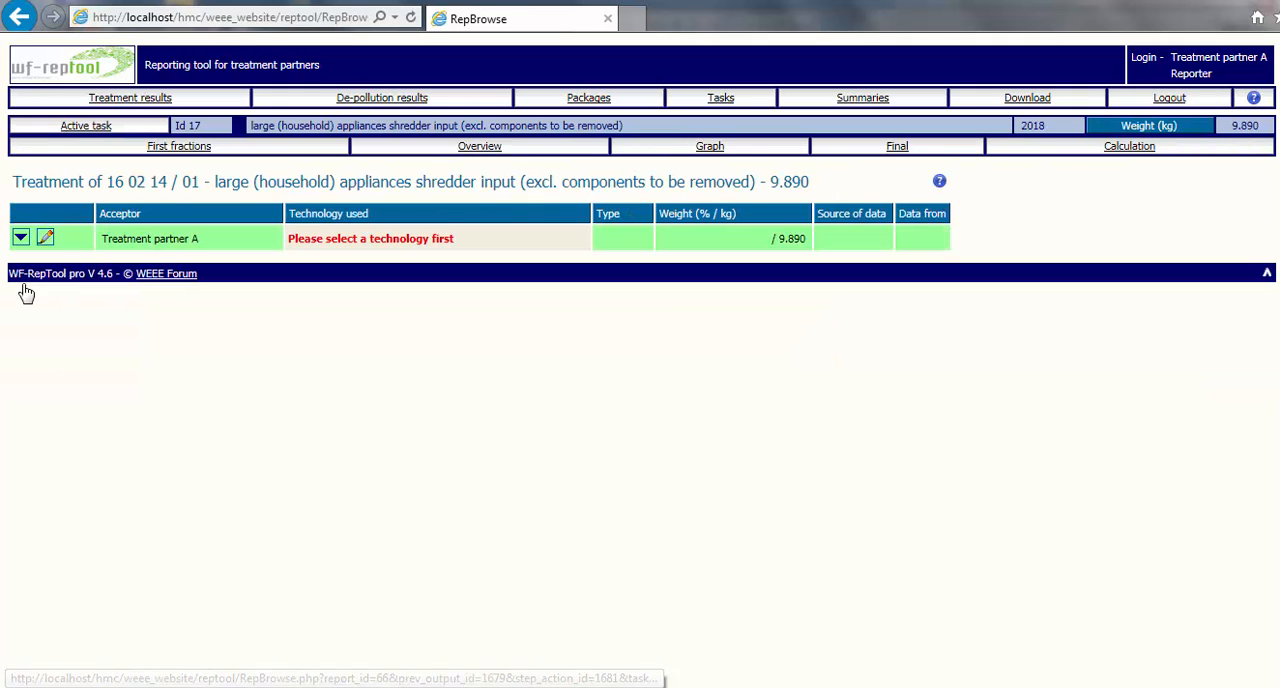
left_click(720, 97)
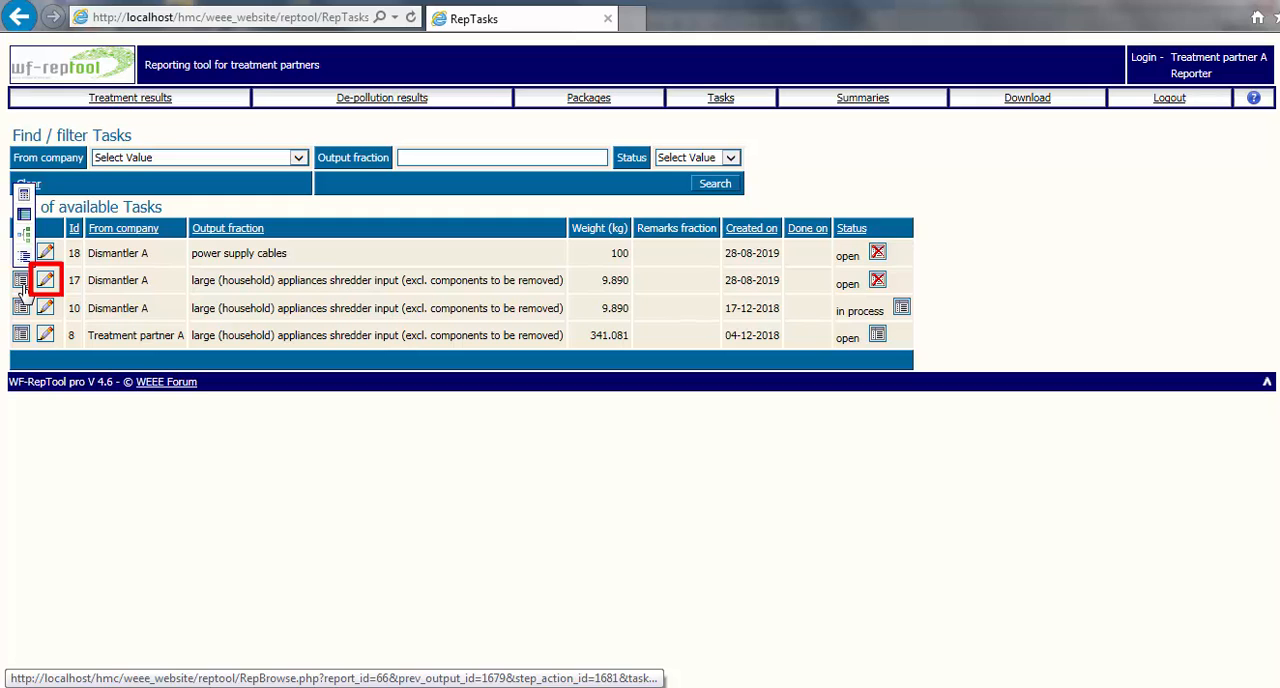
Step: Set the status of task 17, the large appliances shredder input from Dismantler A, to "in process"
left_click(46, 285)
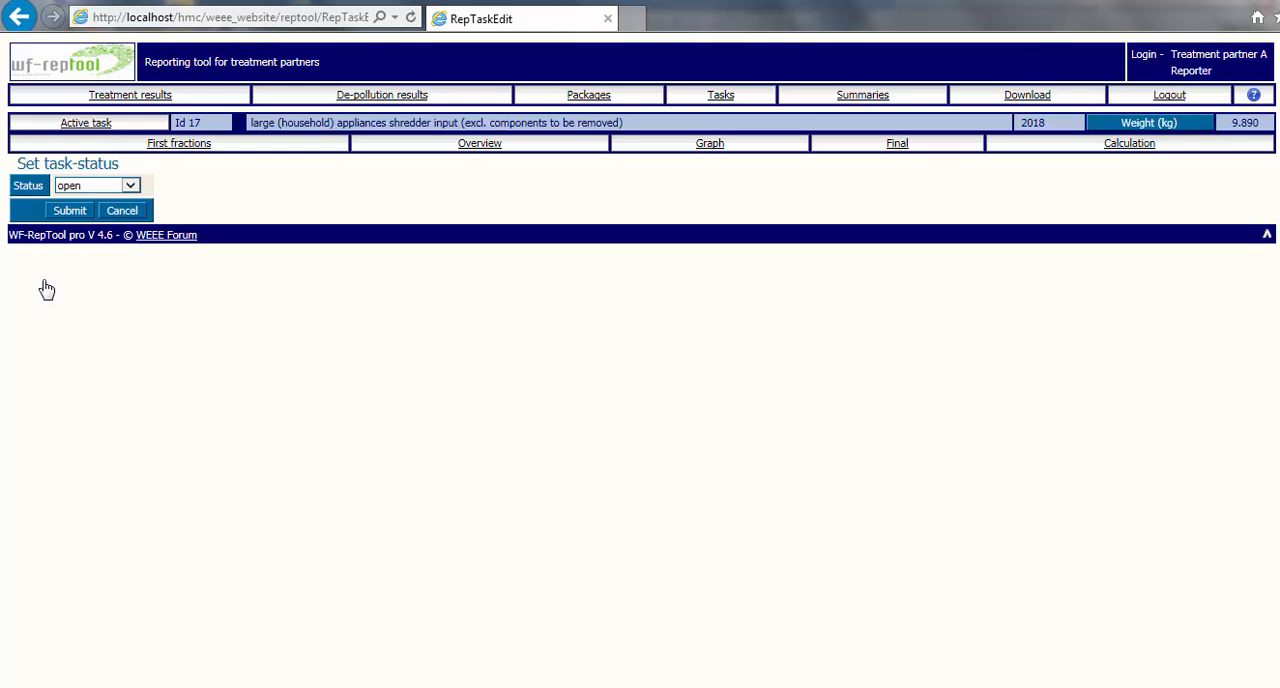
left_click(130, 185)
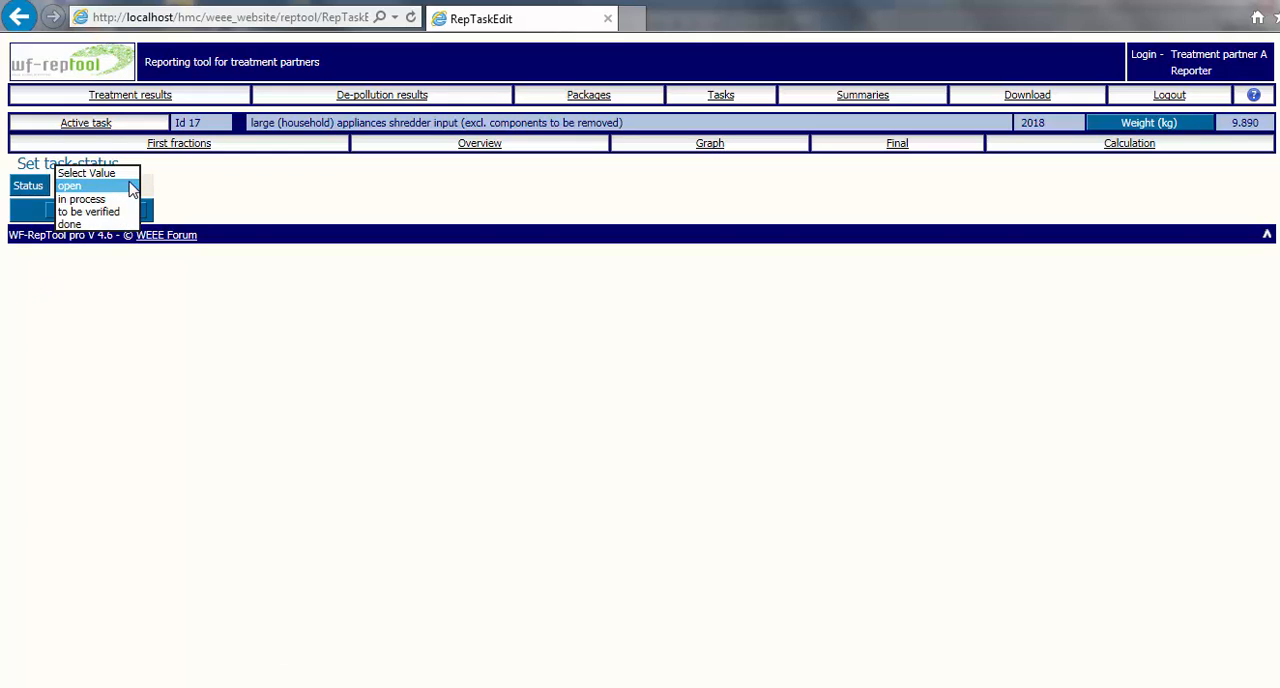
left_click(108, 200)
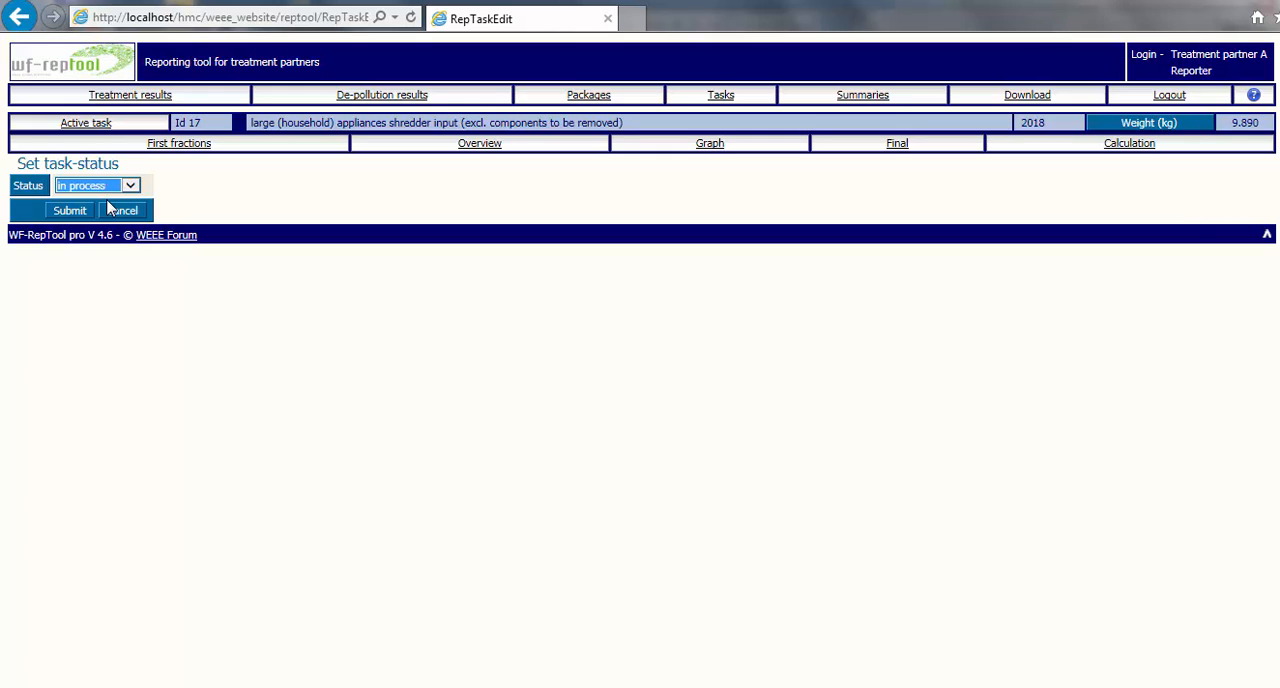
left_click(66, 211)
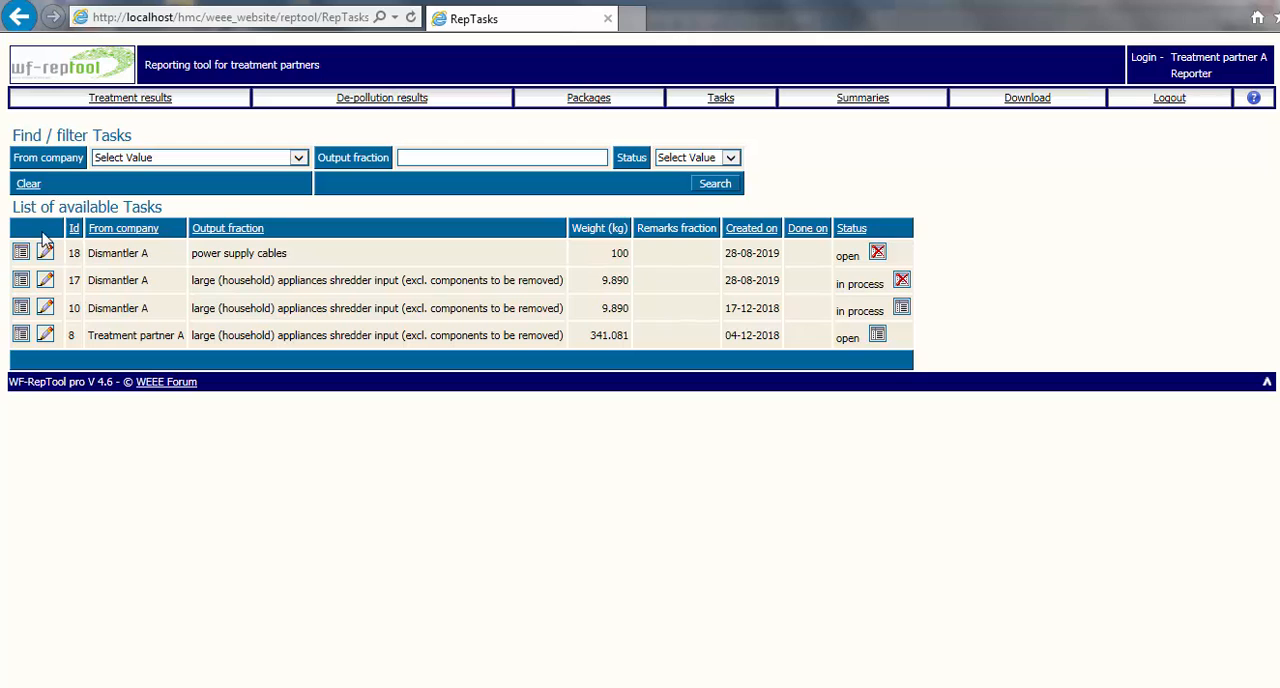
Step: Assign "large shredder / separation" as the technology used for task 17 and submit it
left_click(22, 279)
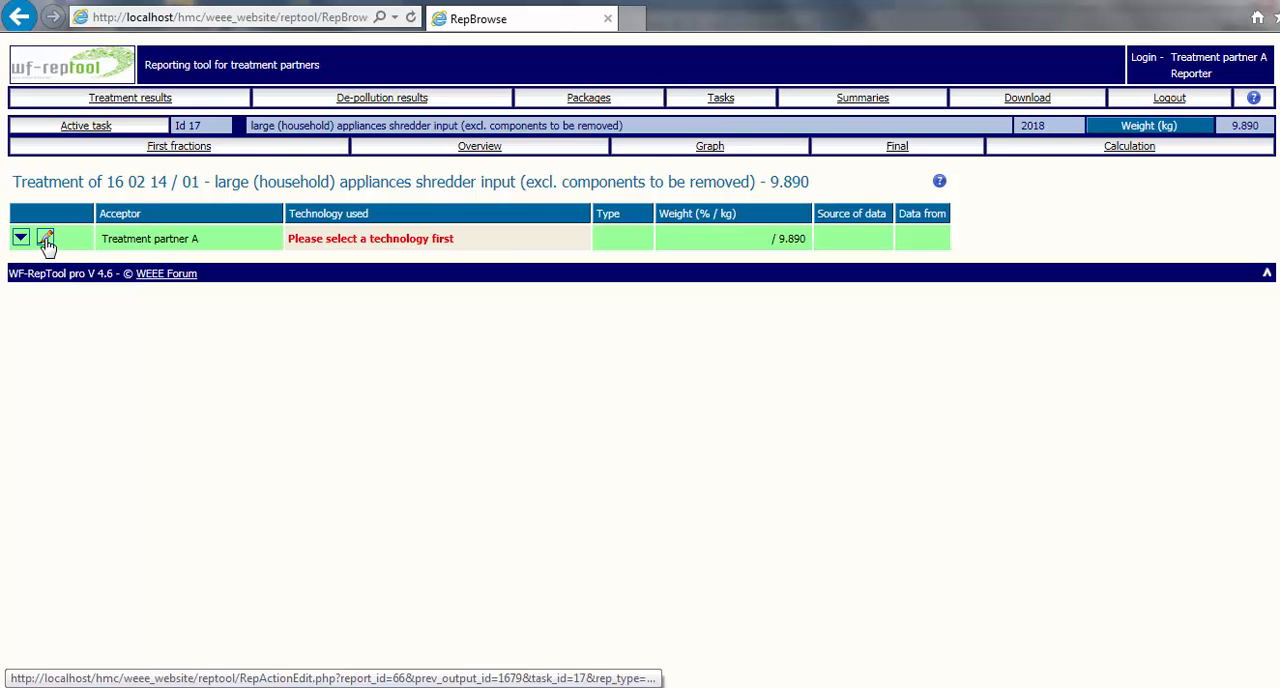
left_click(46, 241)
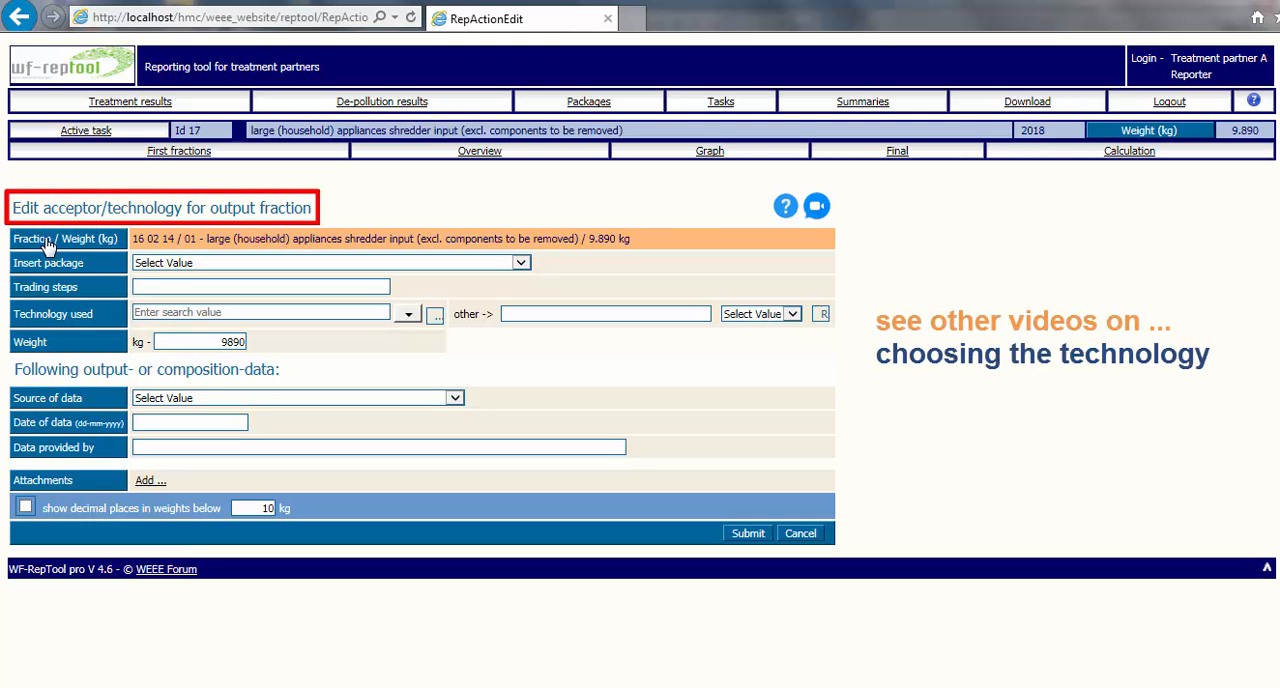
left_click(408, 314)
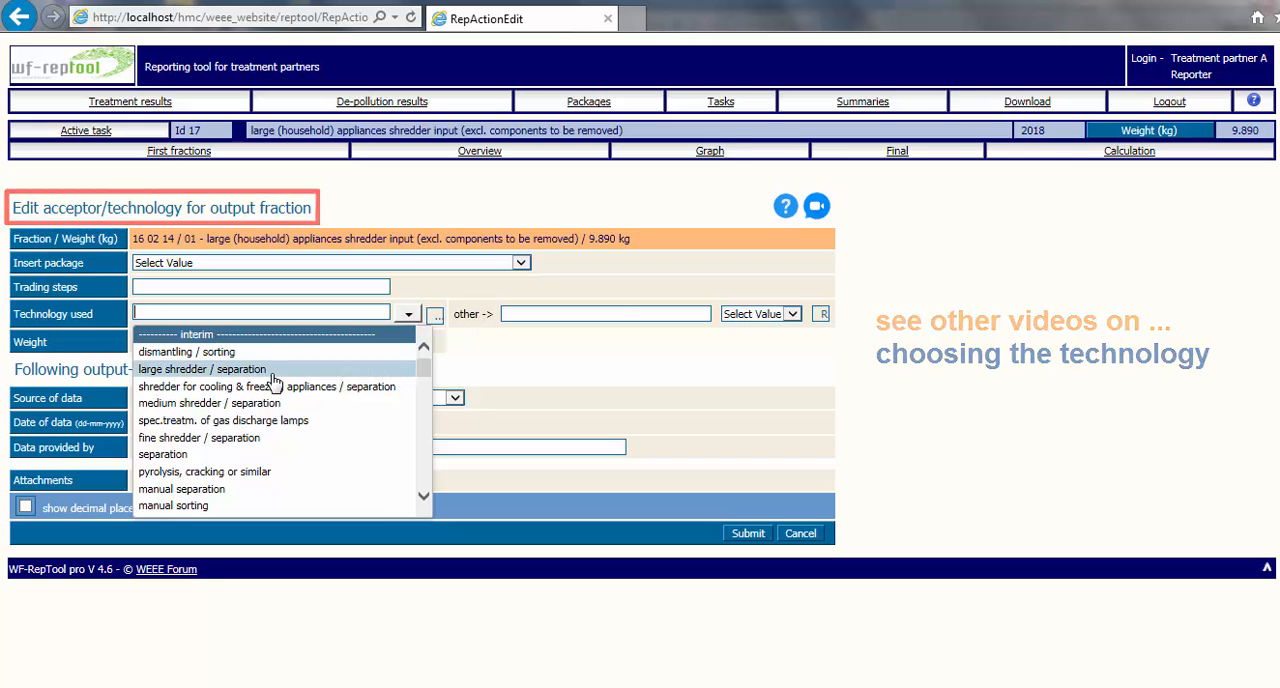
left_click(350, 364)
left_click(748, 533)
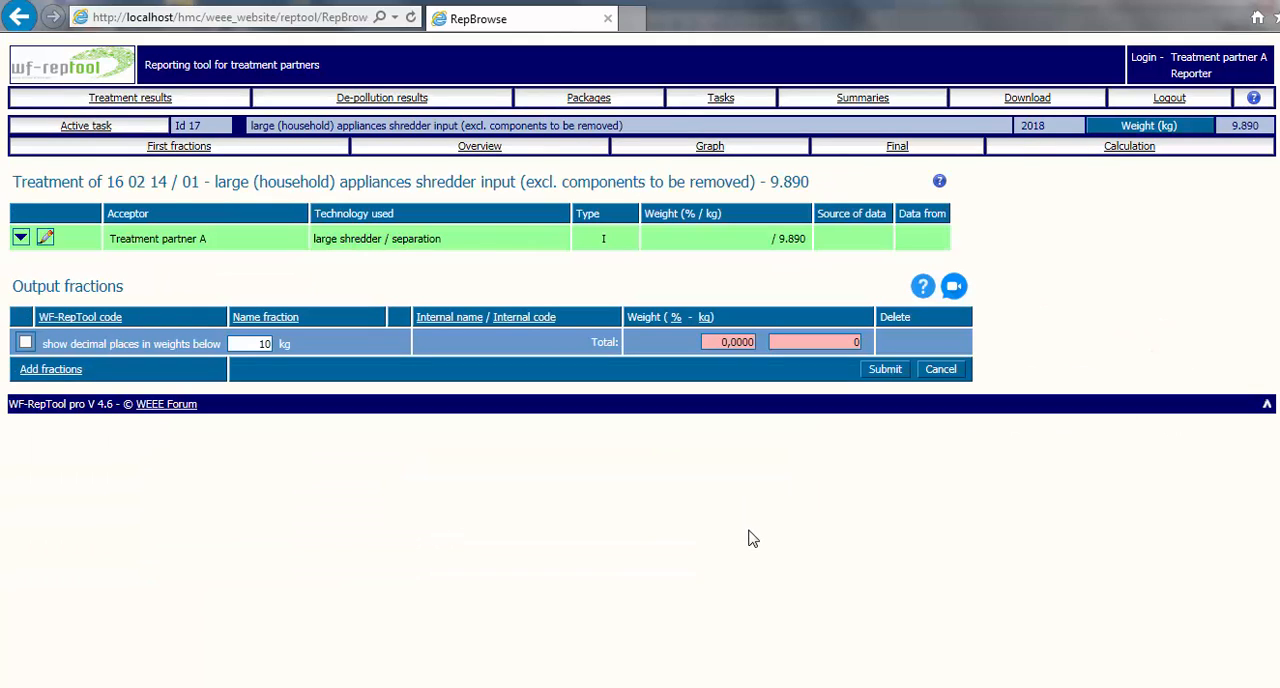
Step: View the graph of task 17 and open its large shredder / separation step for editing
left_click(720, 99)
mouse_move(24, 281)
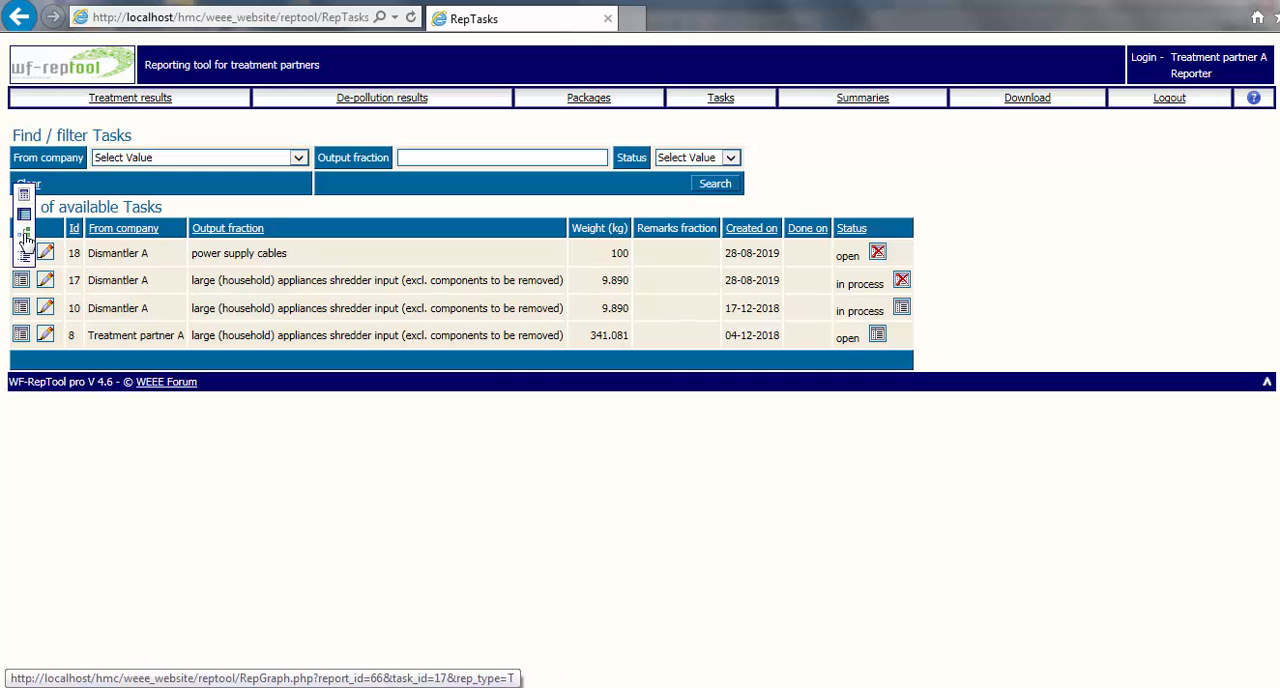
left_click(26, 243)
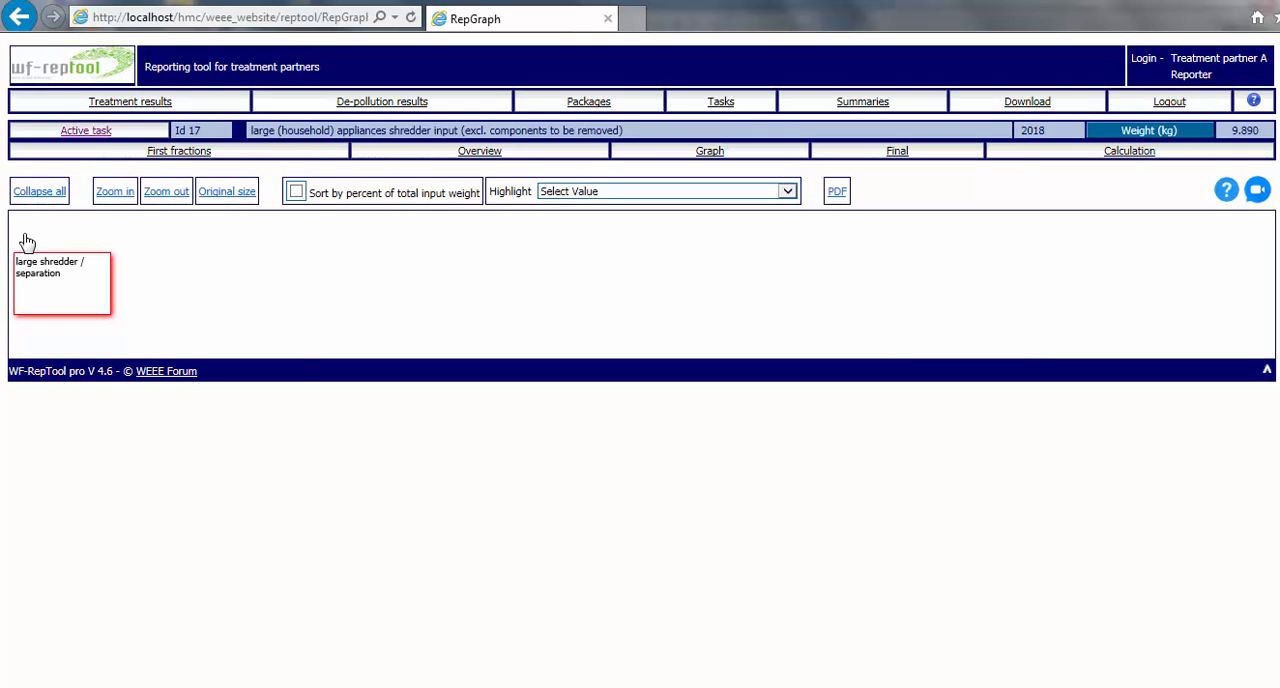
mouse_move(40, 275)
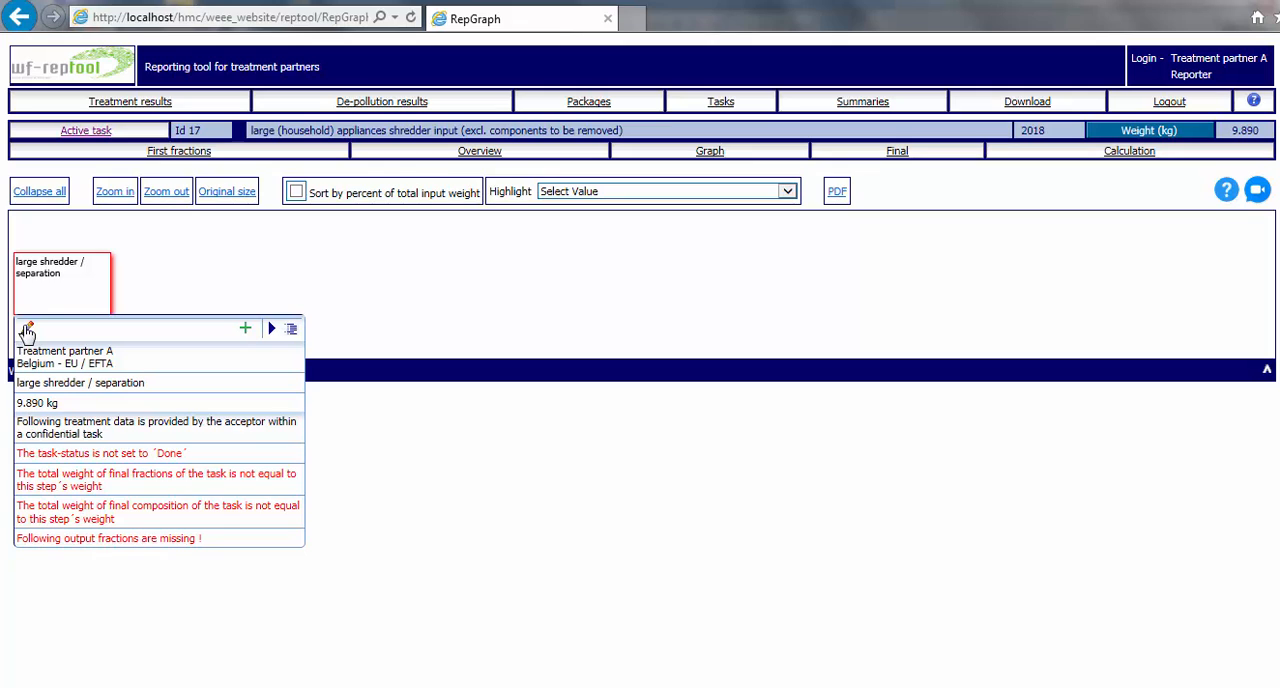
left_click(27, 329)
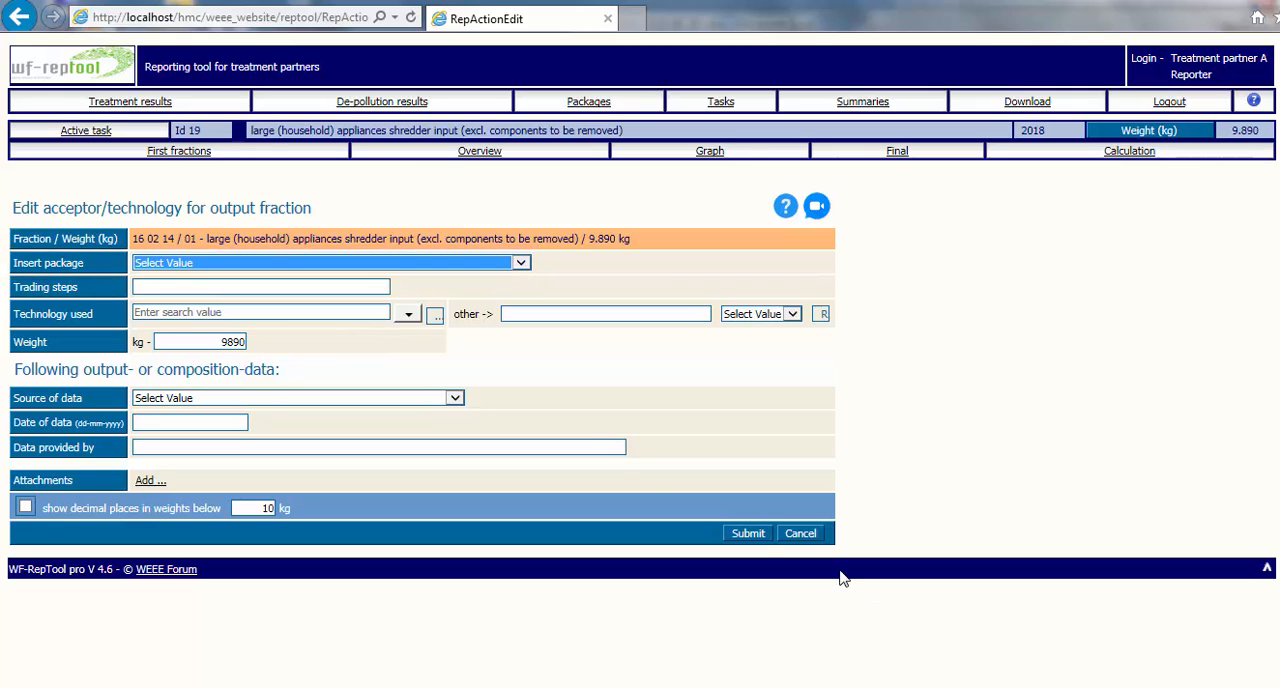
Step: Insert package "Id 29 - shredder input LA" for the shredder input fraction of task 19 and submit it
left_click(522, 264)
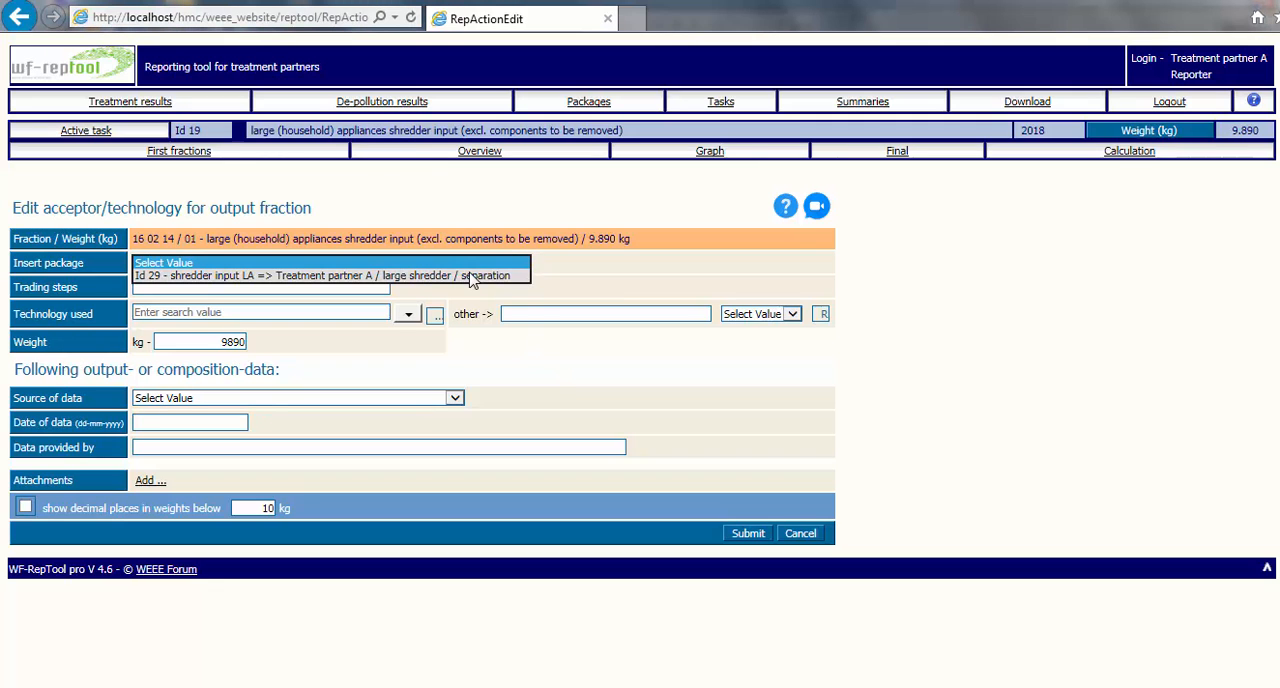
left_click(472, 276)
left_click(747, 534)
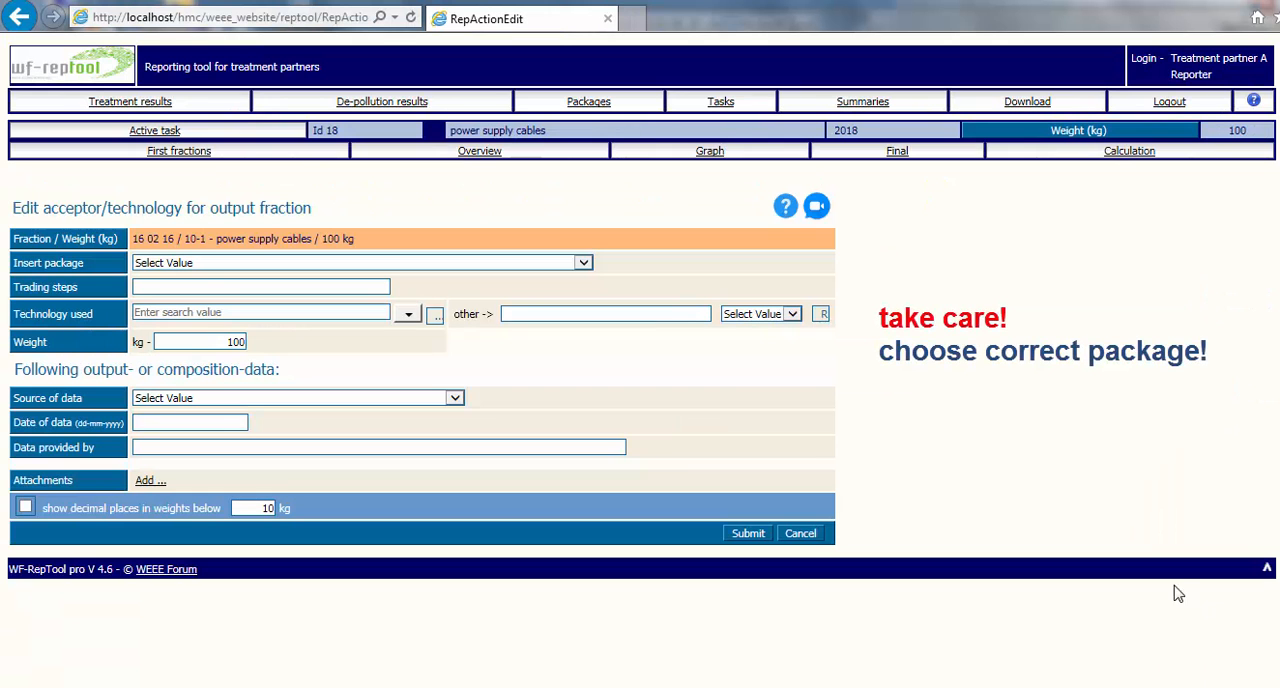
left_click(583, 264)
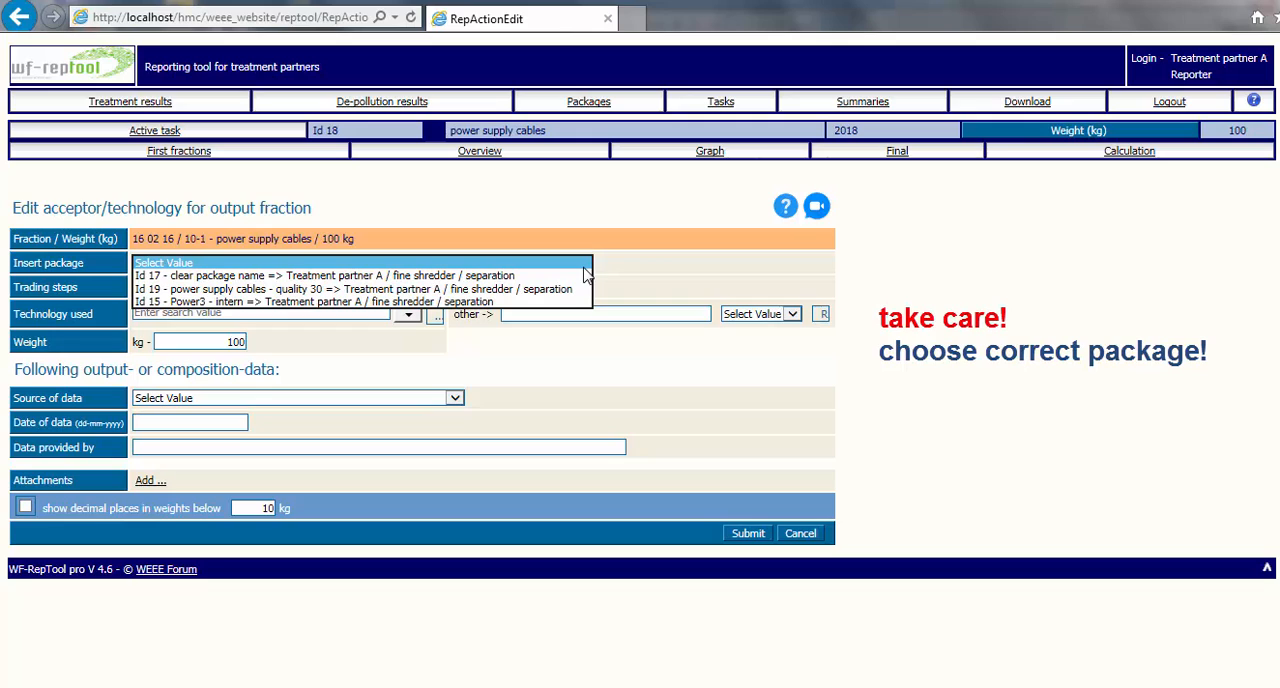
left_click(540, 289)
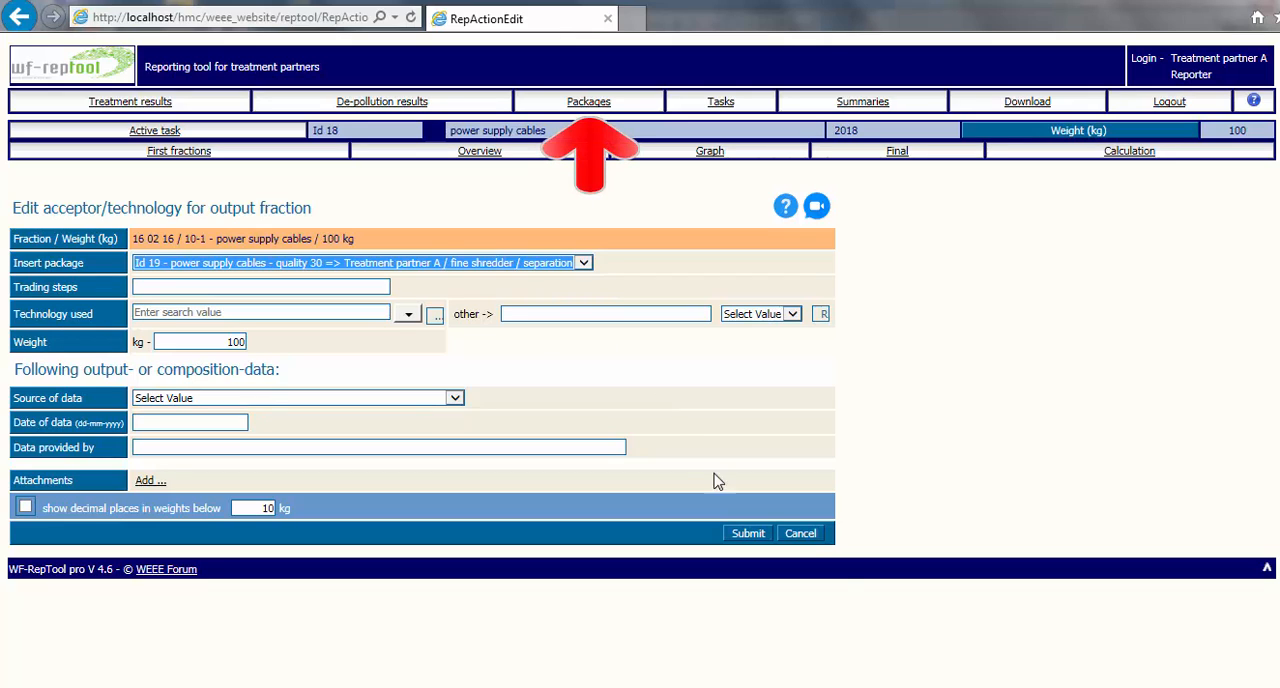
left_click(801, 534)
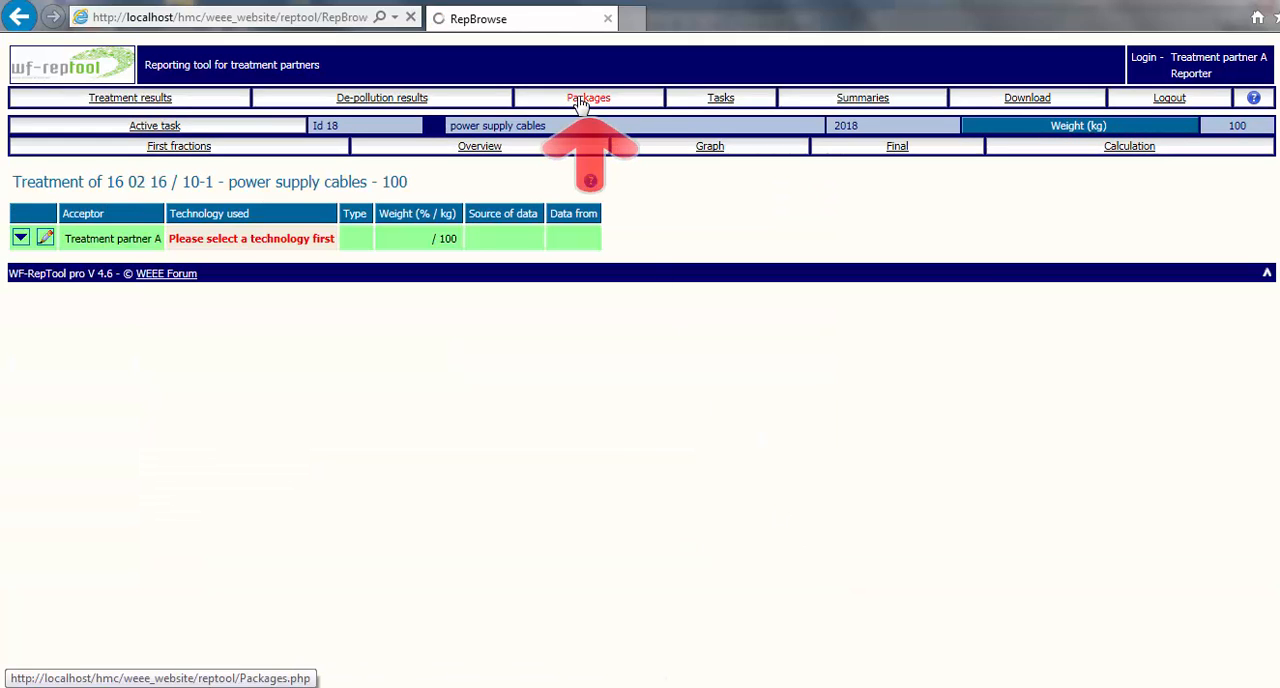
left_click(589, 98)
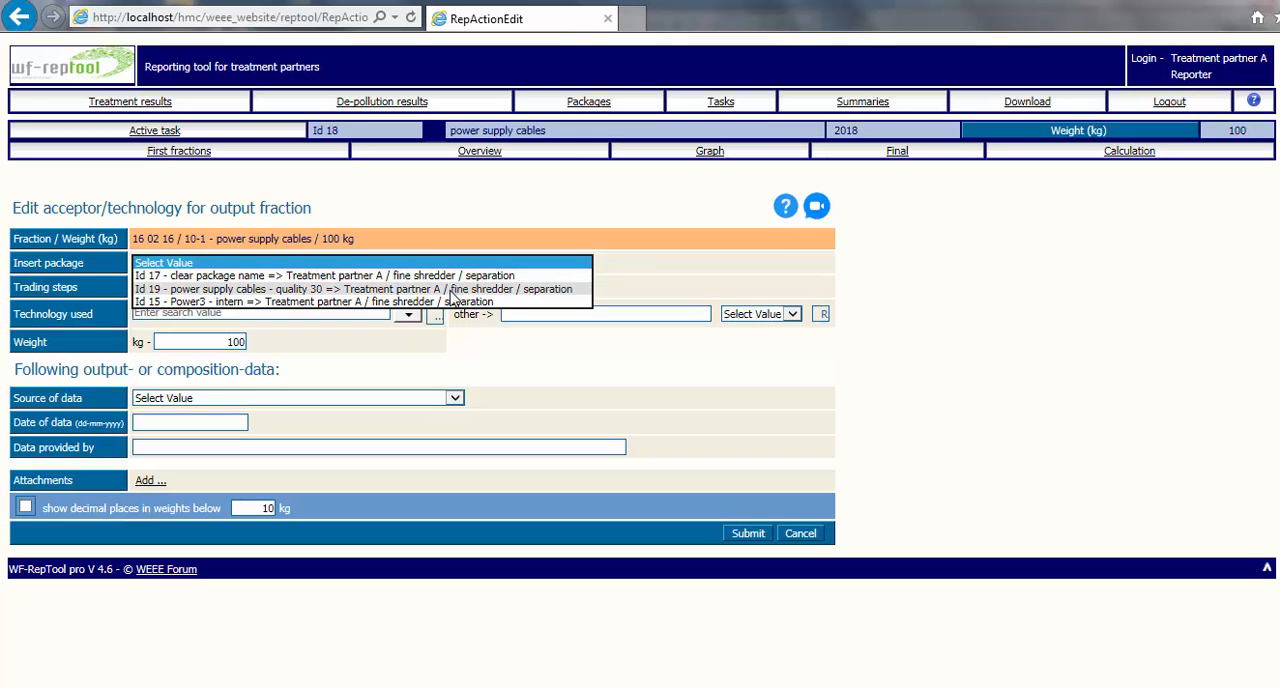
Step: Insert package "Id 19 - power supply cables - quality 30" for the power supply cables task and submit it
left_click(452, 290)
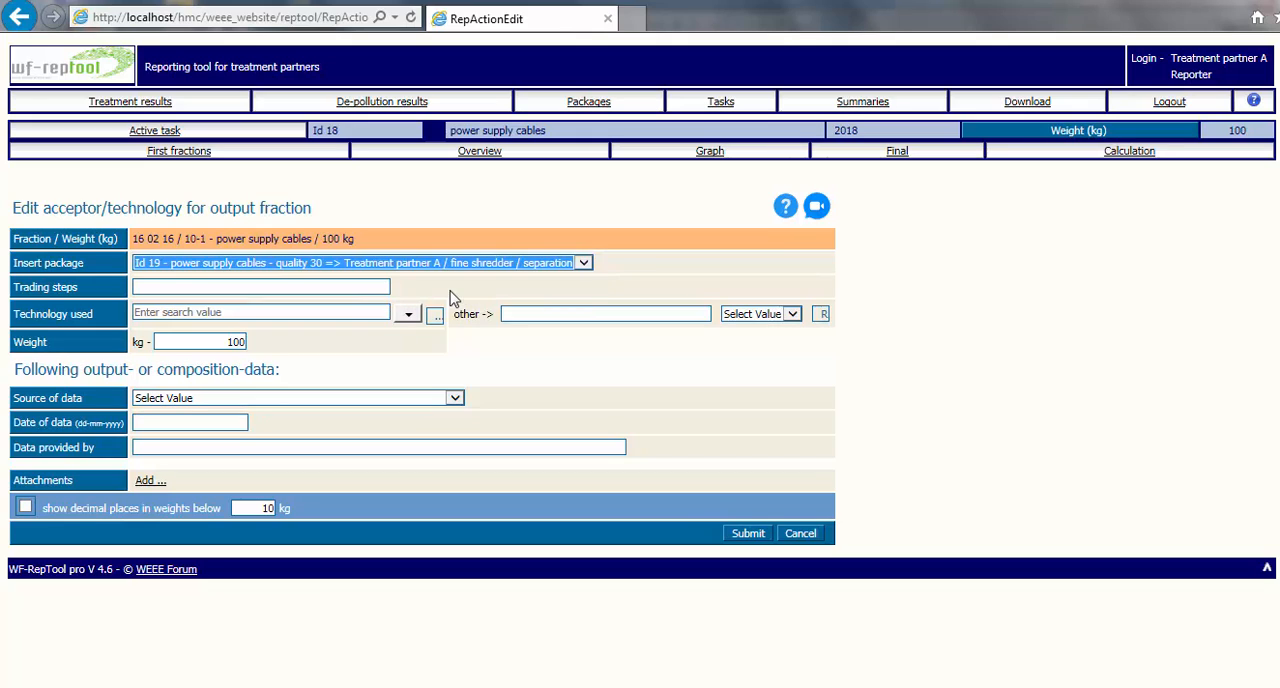
left_click(750, 534)
left_click(721, 98)
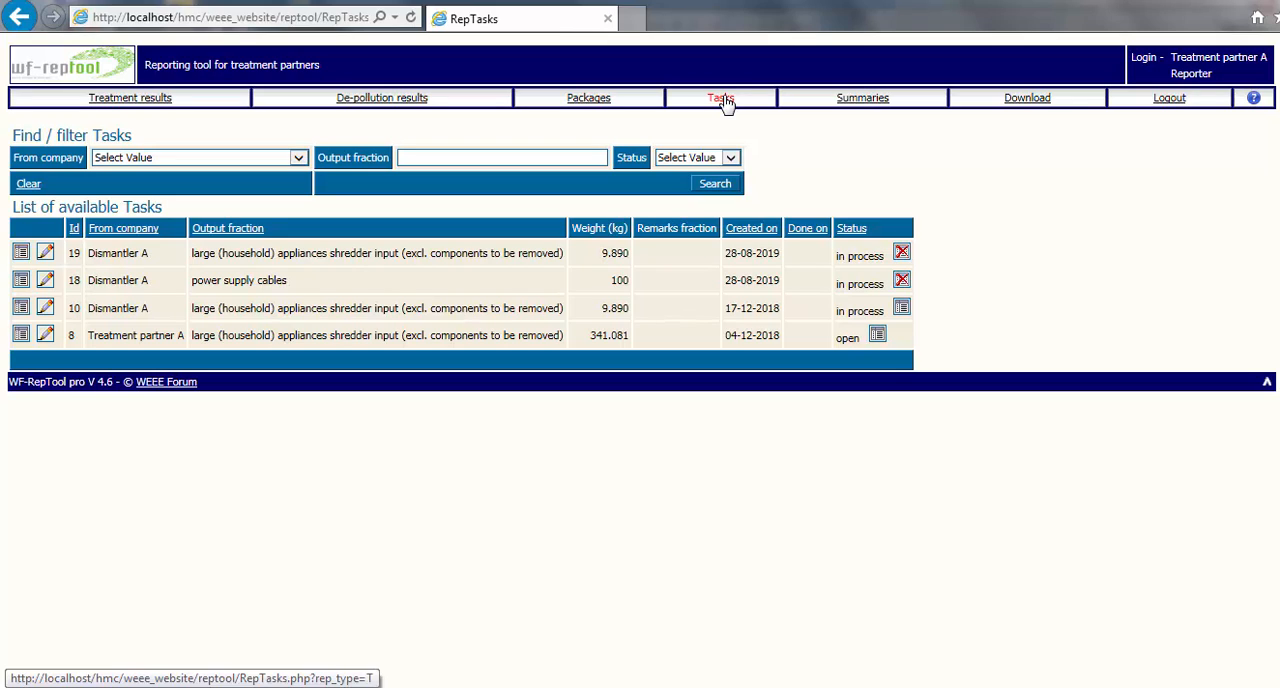
left_click(590, 100)
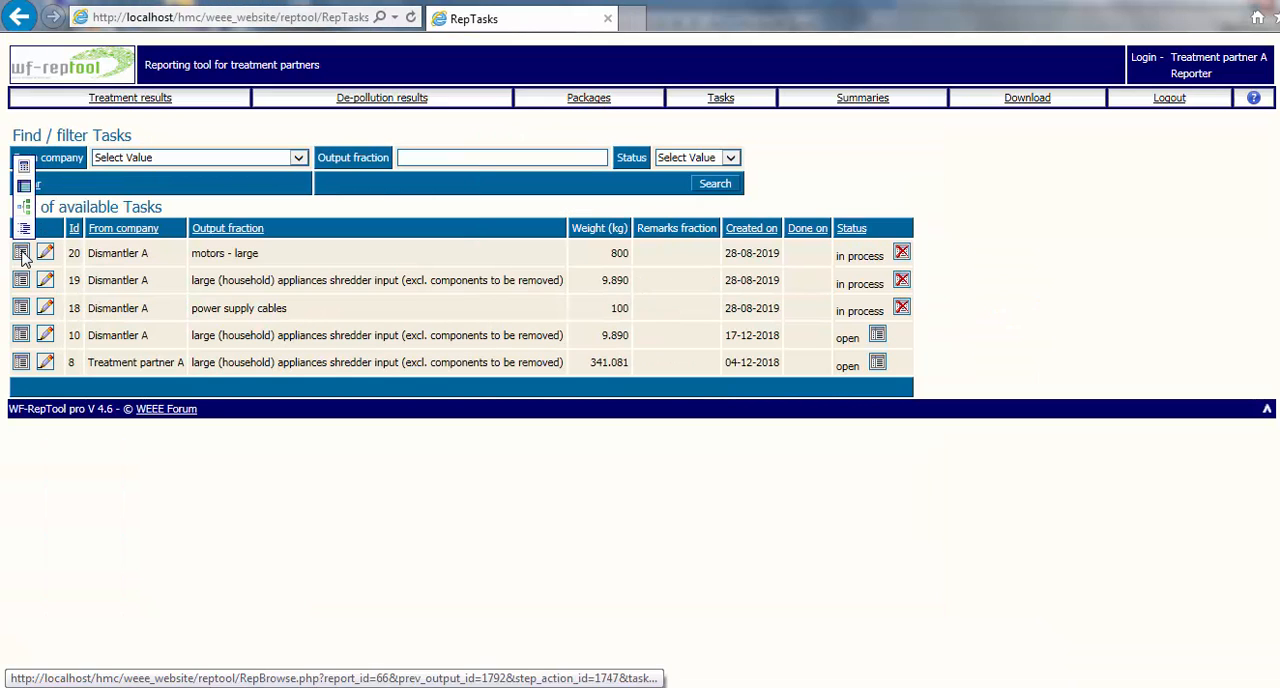
Step: Assign "medium shredder / separation" as the technology used for the "motors - large" task and submit it
left_click(22, 255)
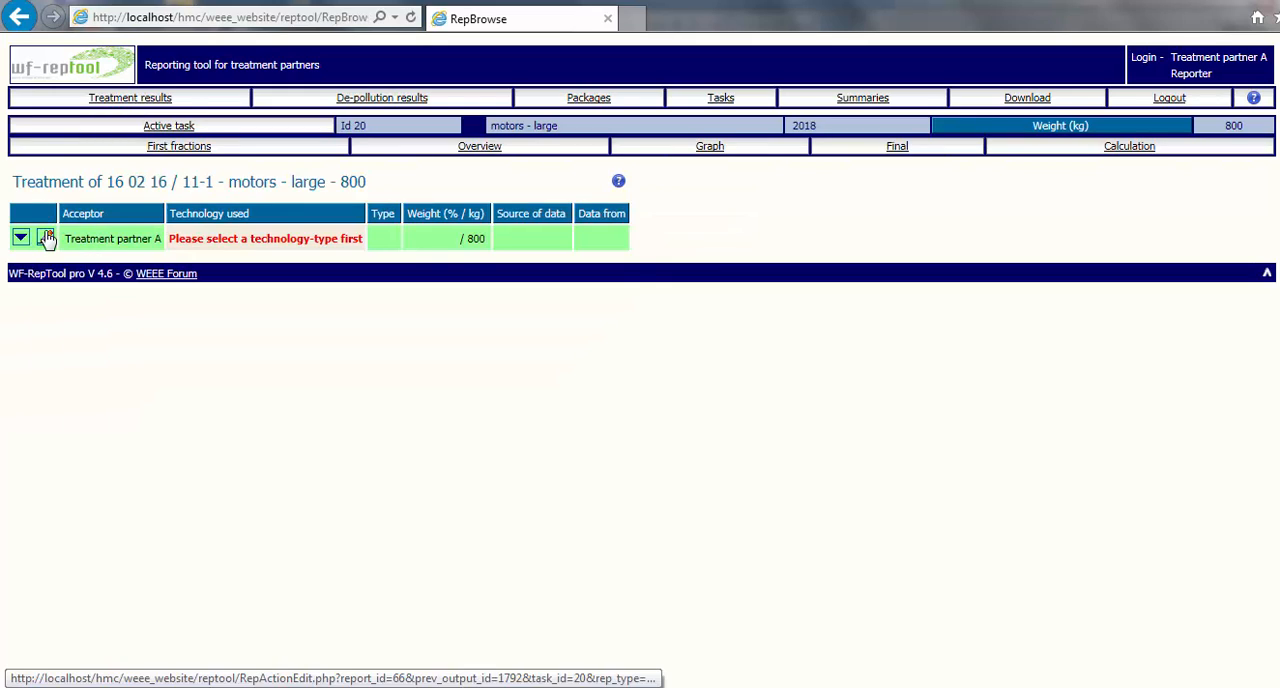
left_click(46, 238)
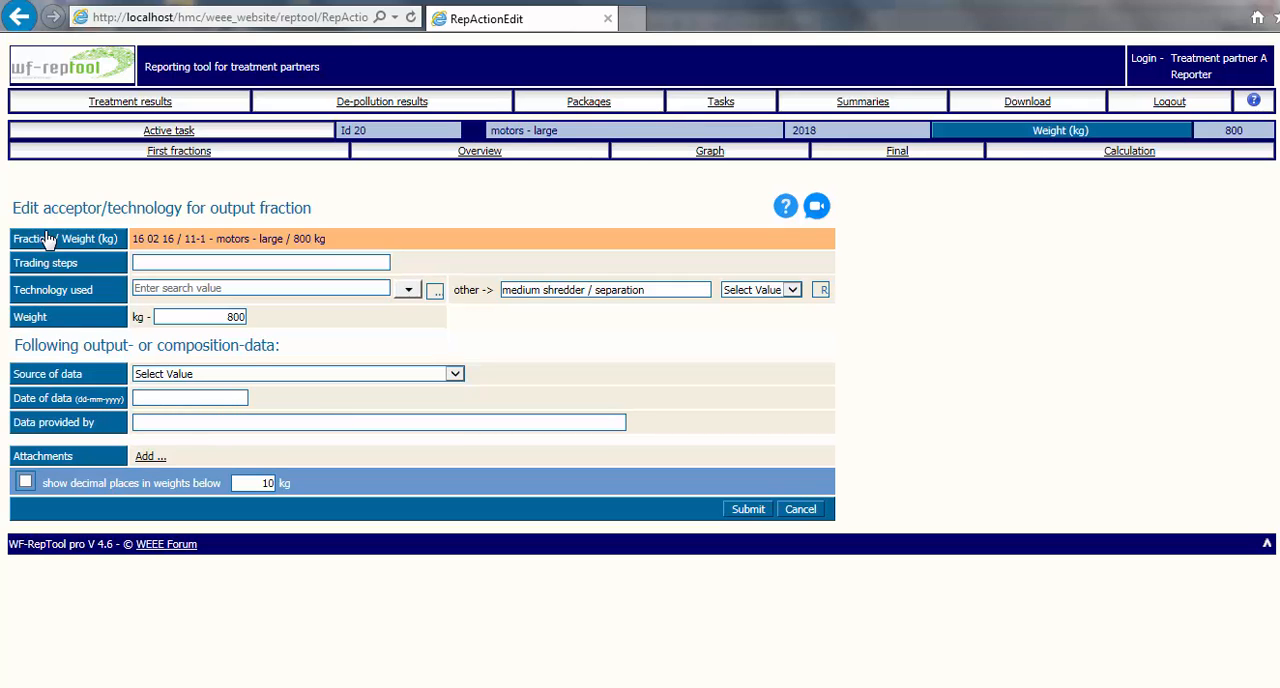
left_click(408, 289)
left_click(195, 376)
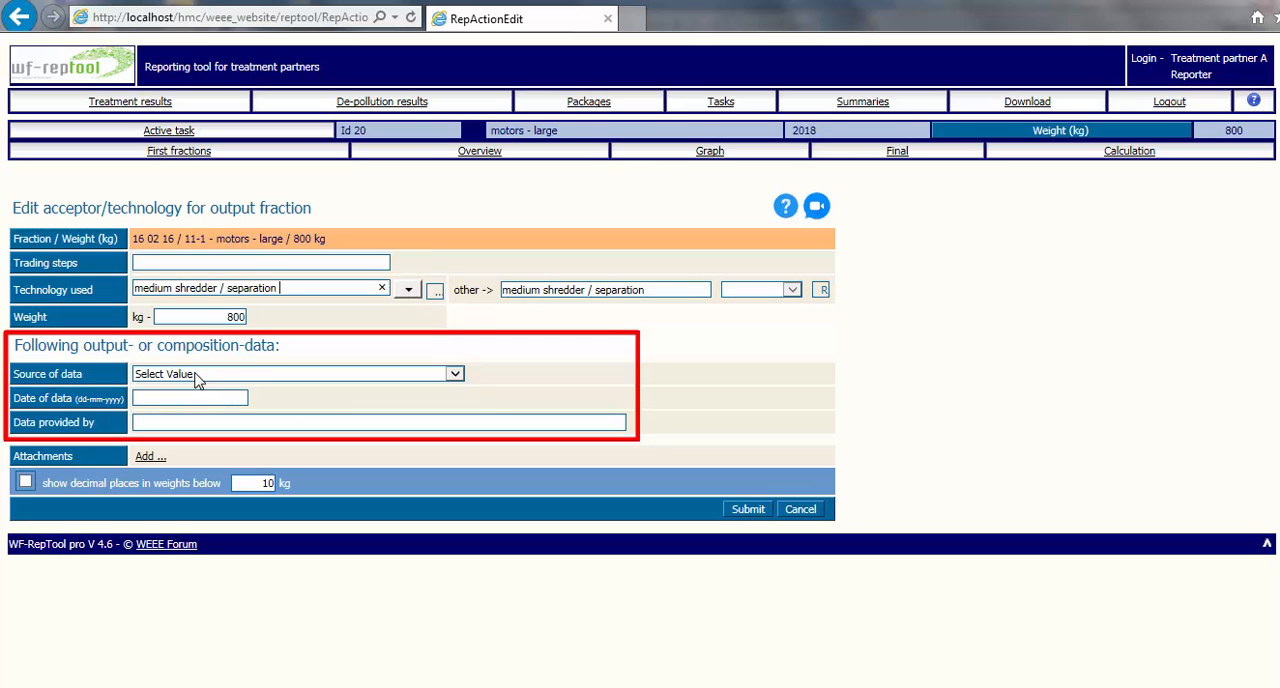
left_click(752, 515)
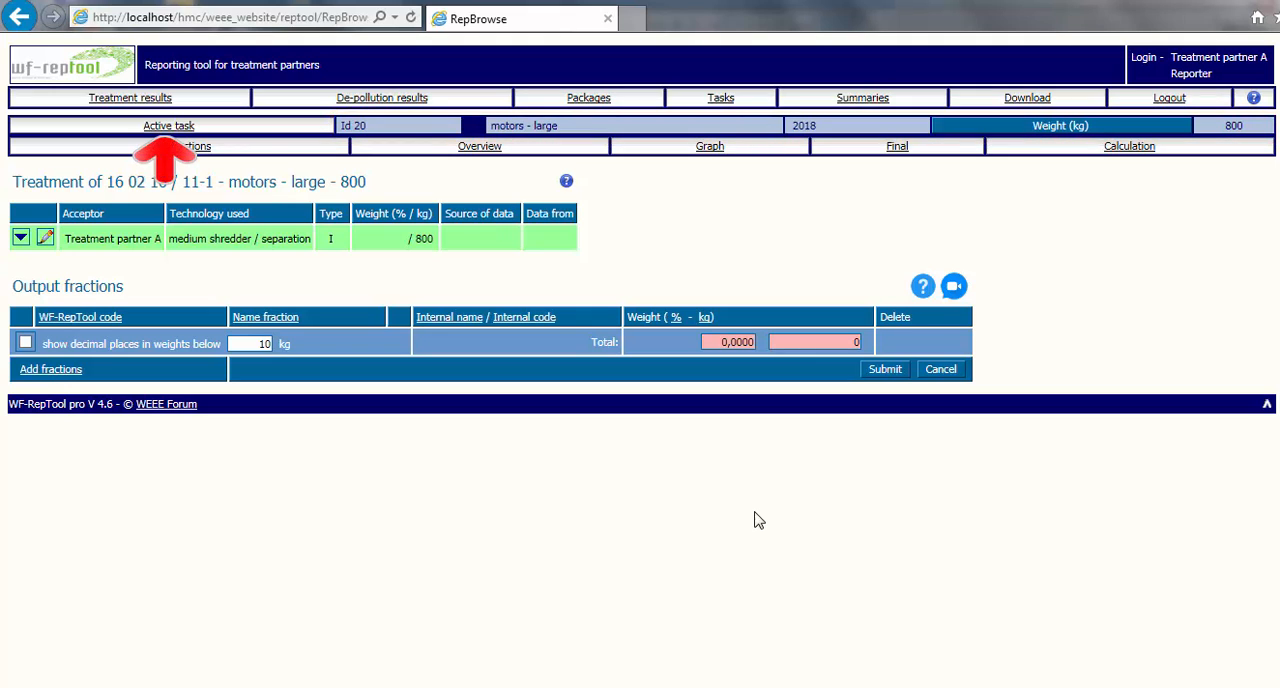
Step: View the status page of the "motors - large" task, and check task 19's data visibility in the task list
left_click(172, 126)
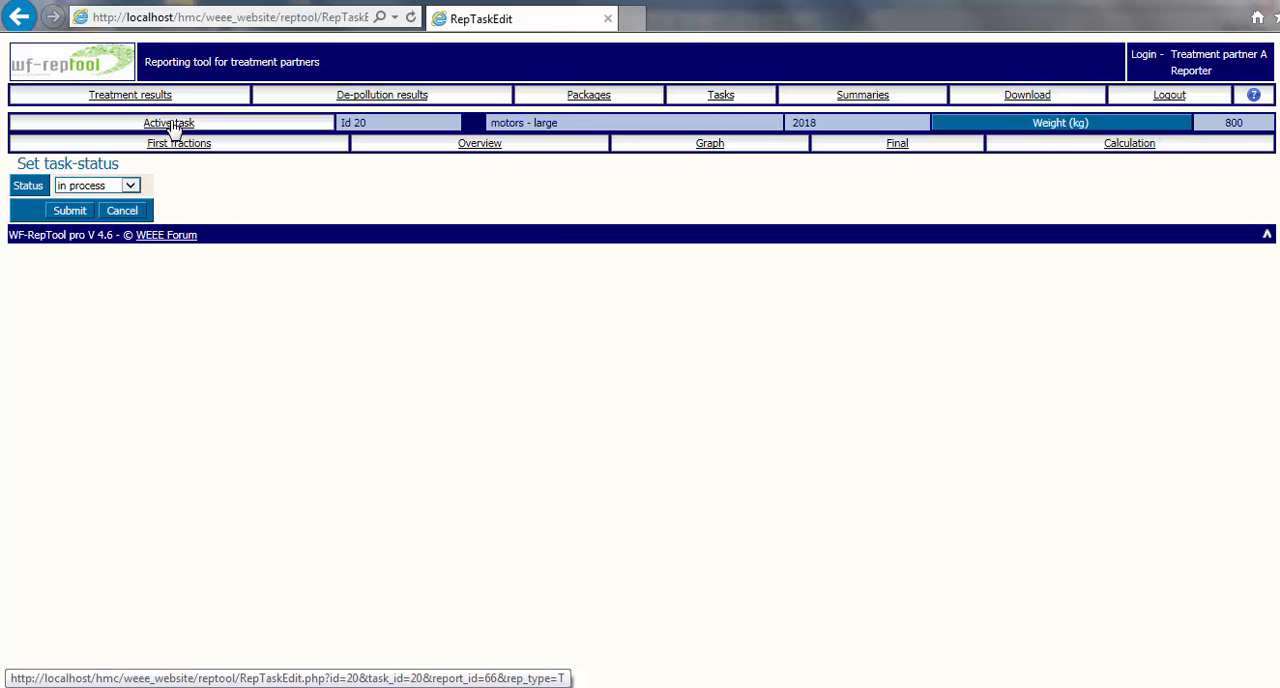
left_click(718, 98)
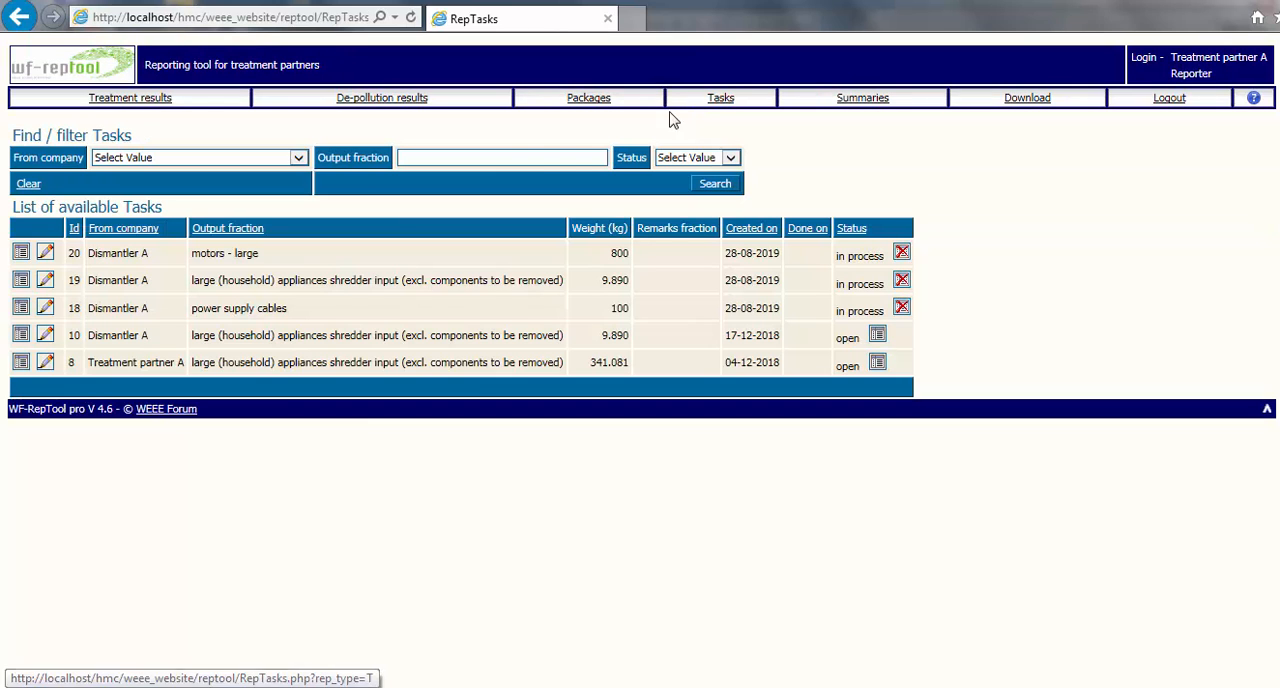
mouse_move(22, 287)
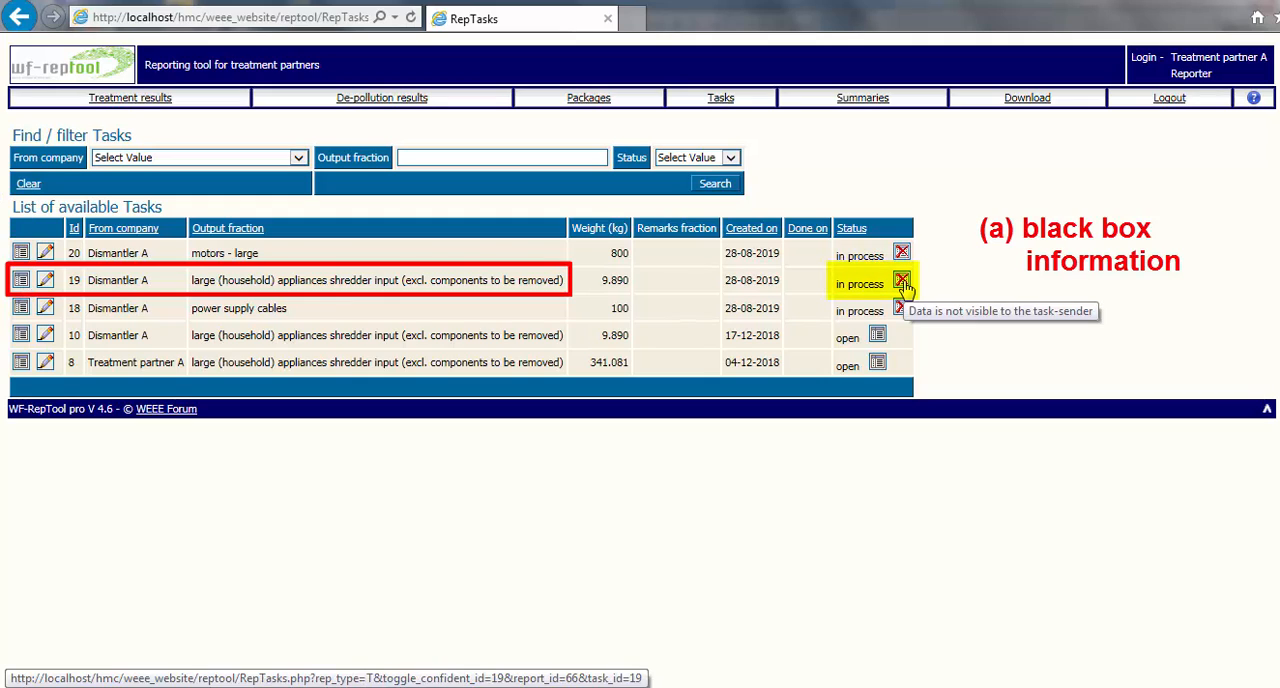
left_click(902, 283)
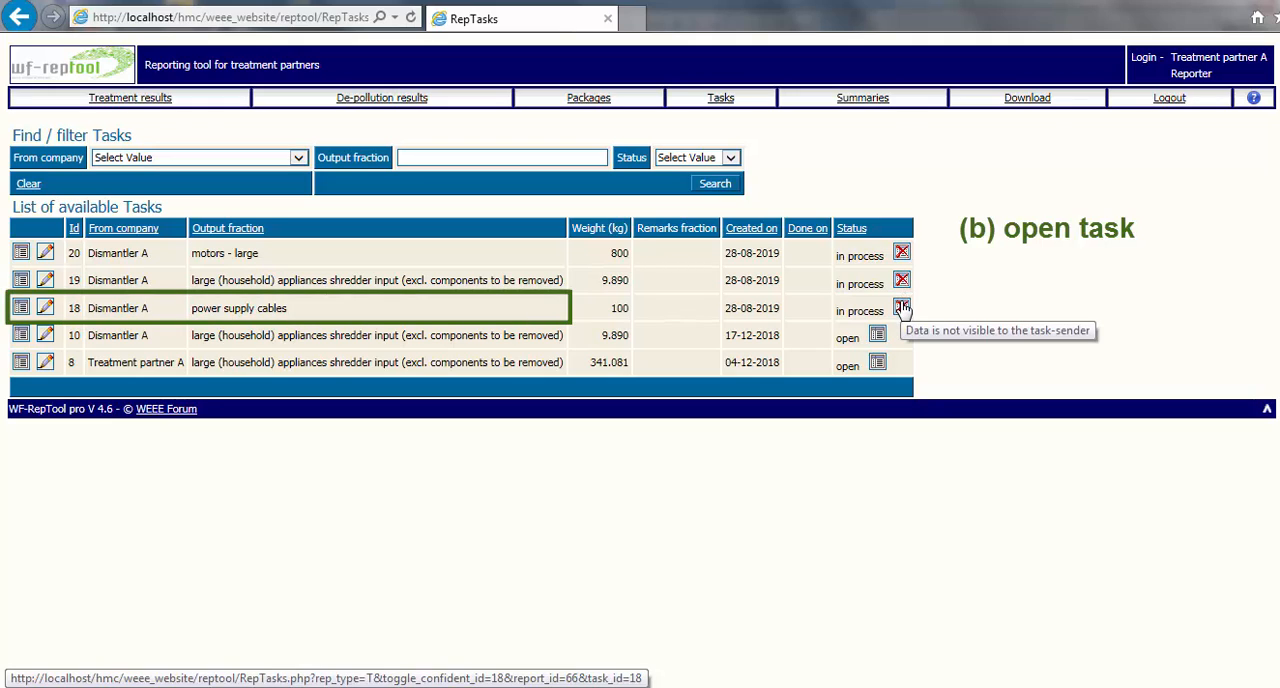
Step: Make the data of the power supply cables task visible to the task-sender and set its status to "done"
left_click(902, 307)
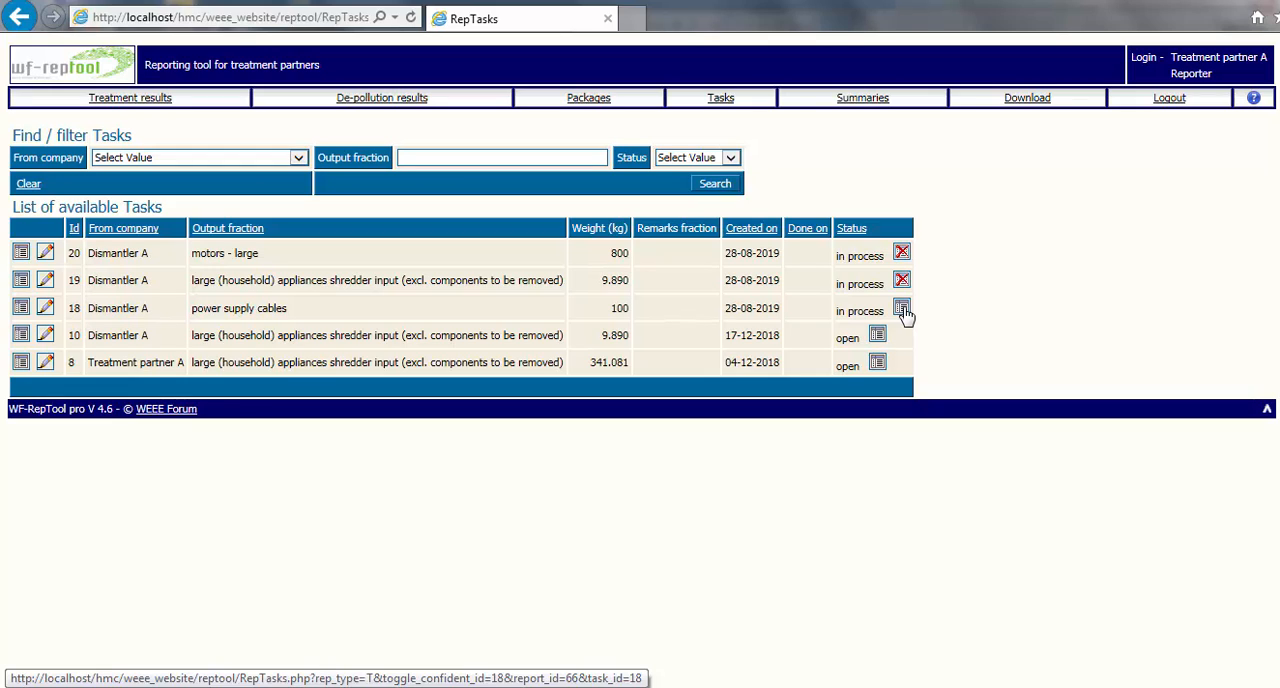
left_click(45, 308)
left_click(130, 190)
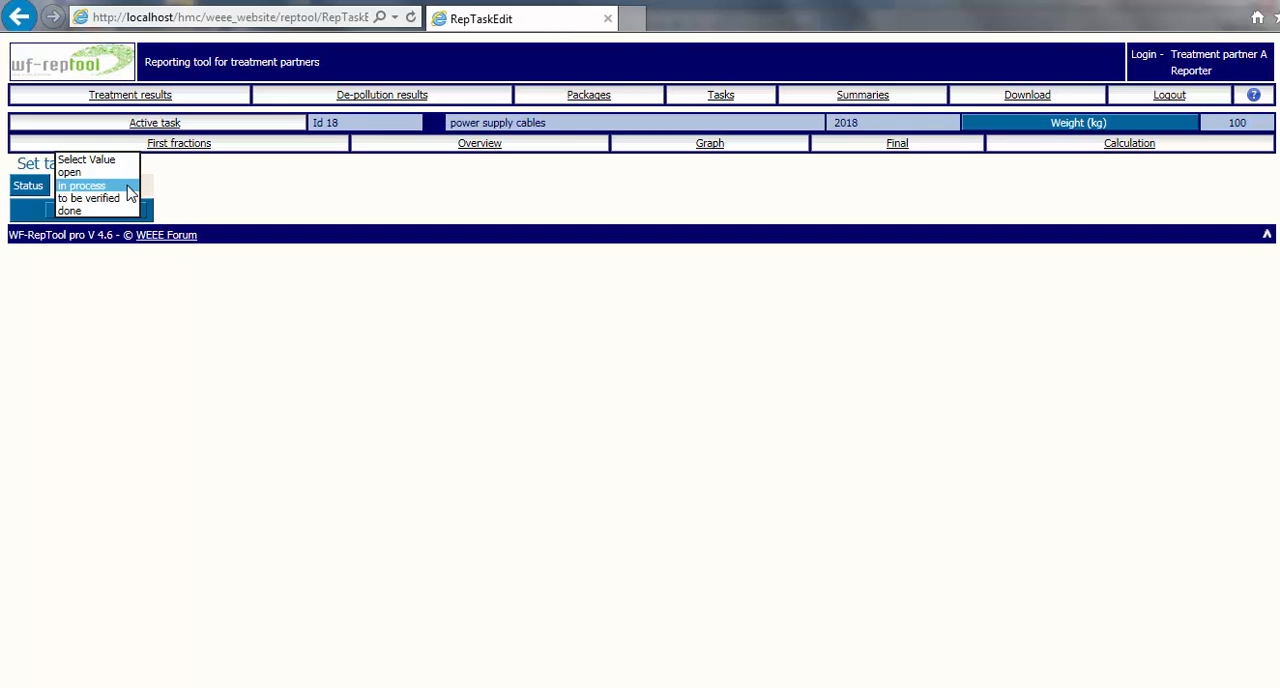
left_click(92, 198)
left_click(95, 186)
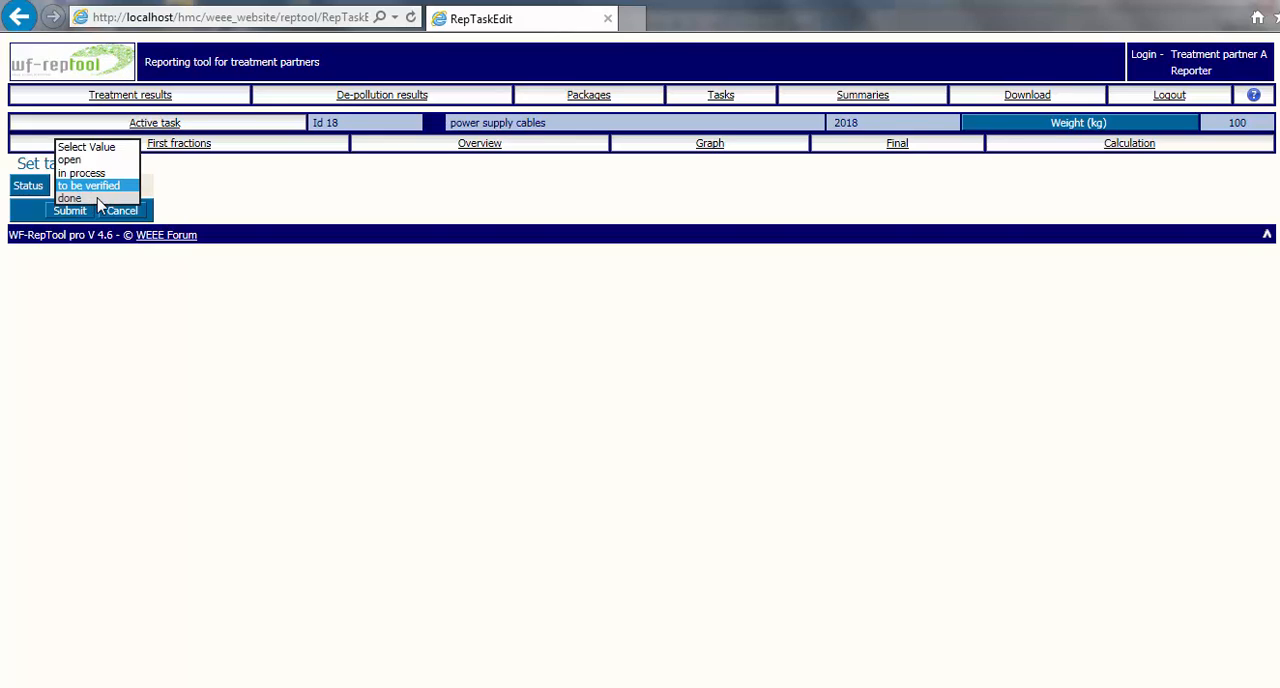
left_click(98, 199)
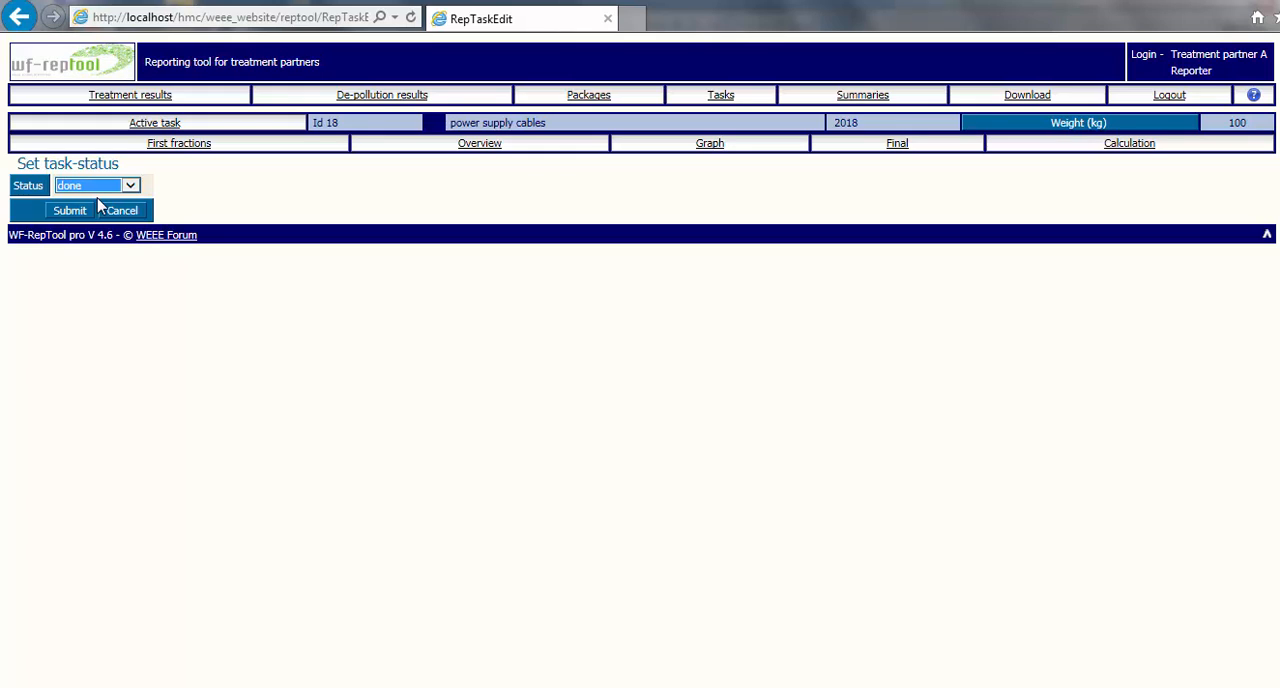
left_click(74, 210)
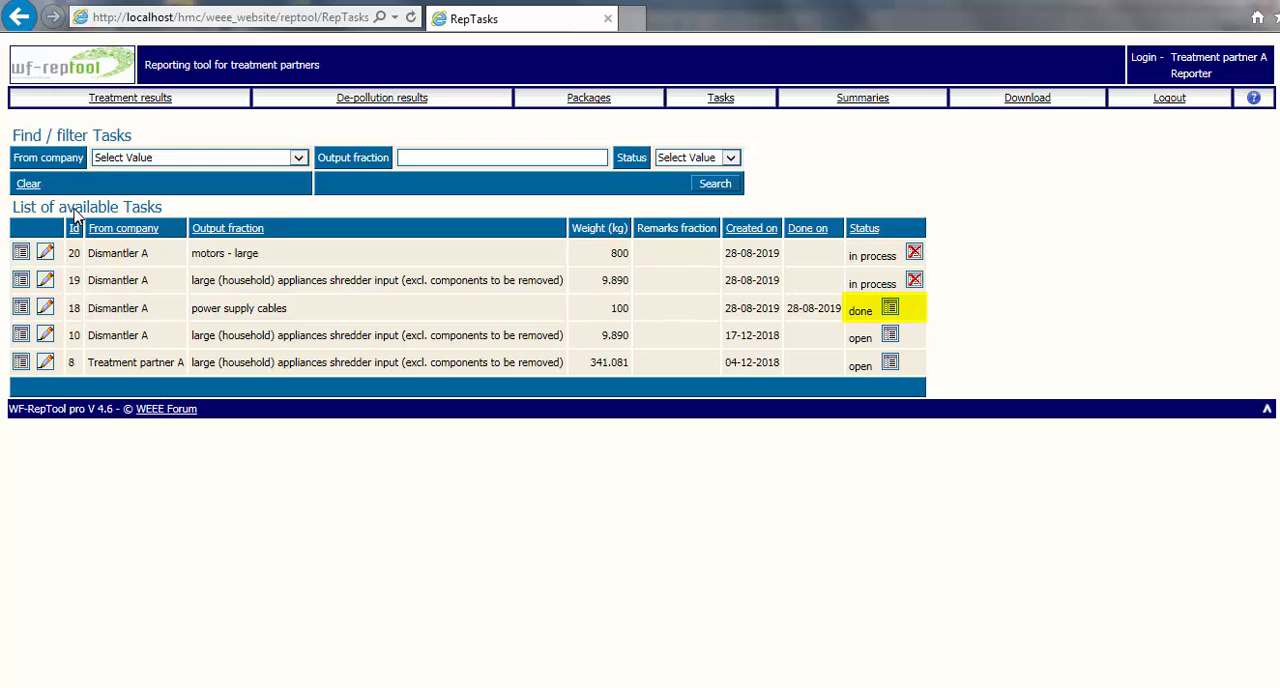